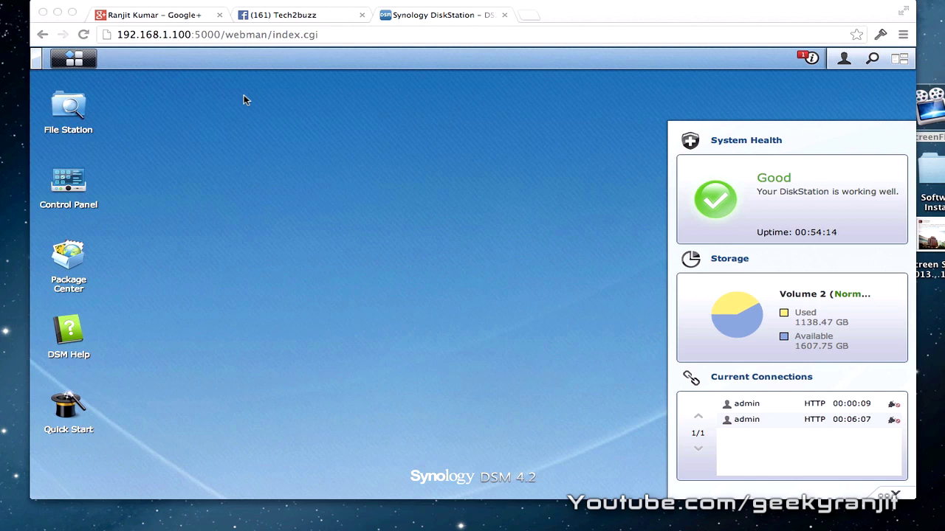
Export the DSM configuration from Backup and Restore as DS212J_20130906.dss
click(67, 62)
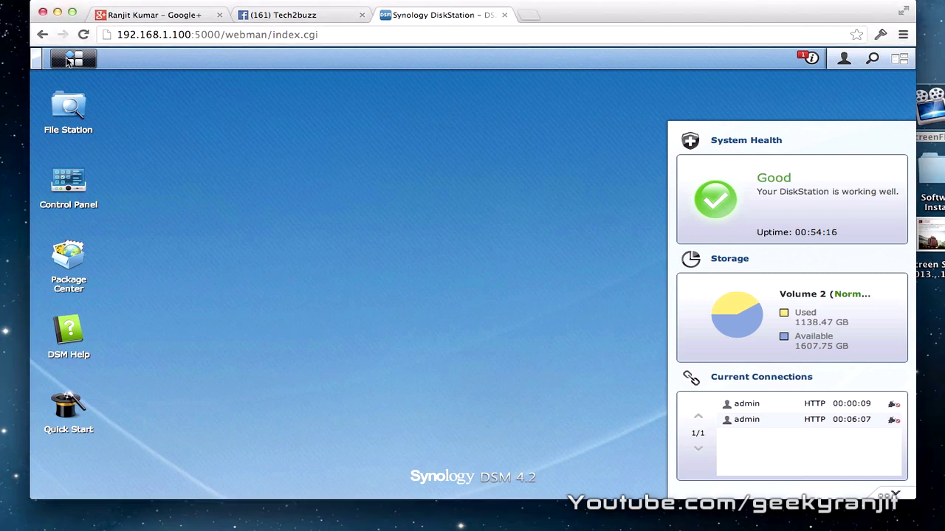
click(66, 61)
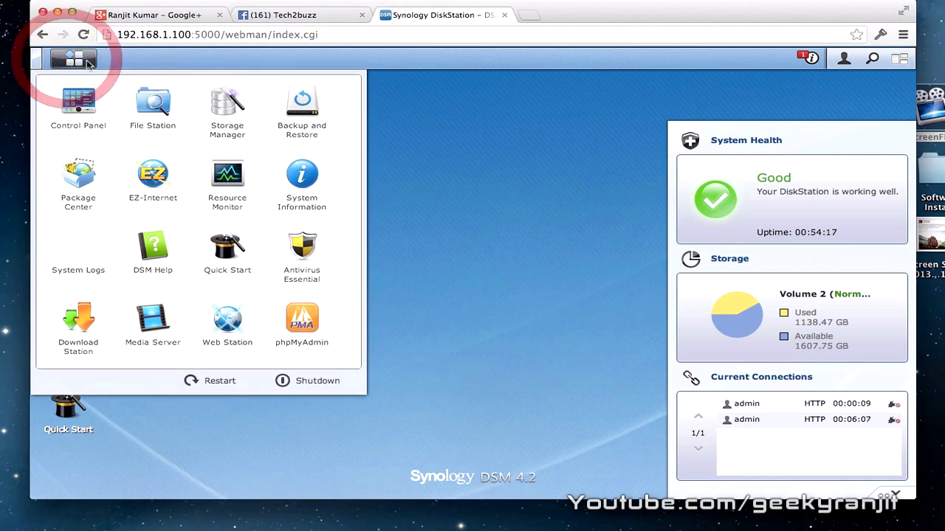
click(301, 116)
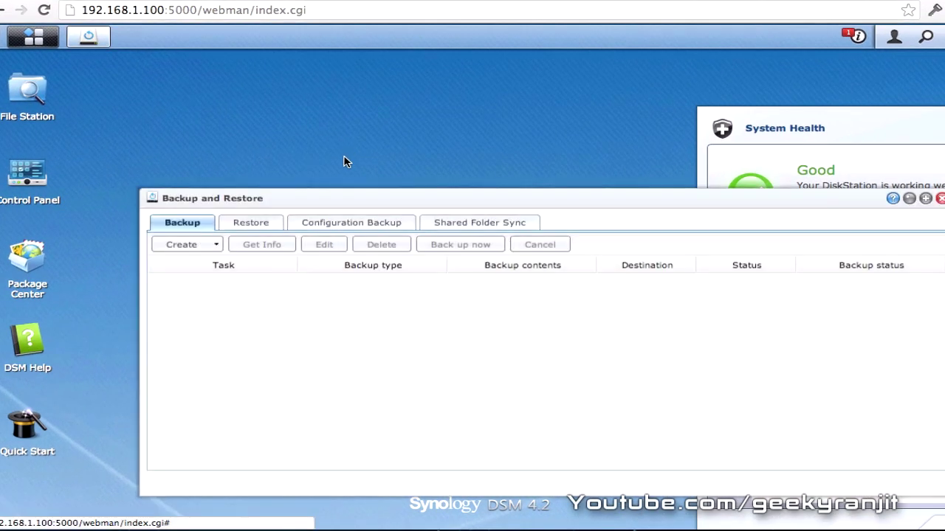
click(334, 223)
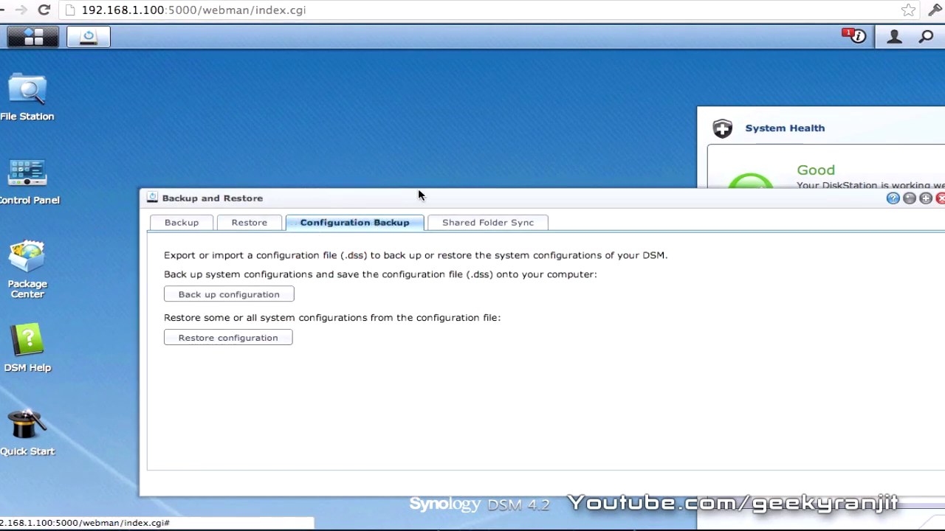
drag(401, 205, 322, 95)
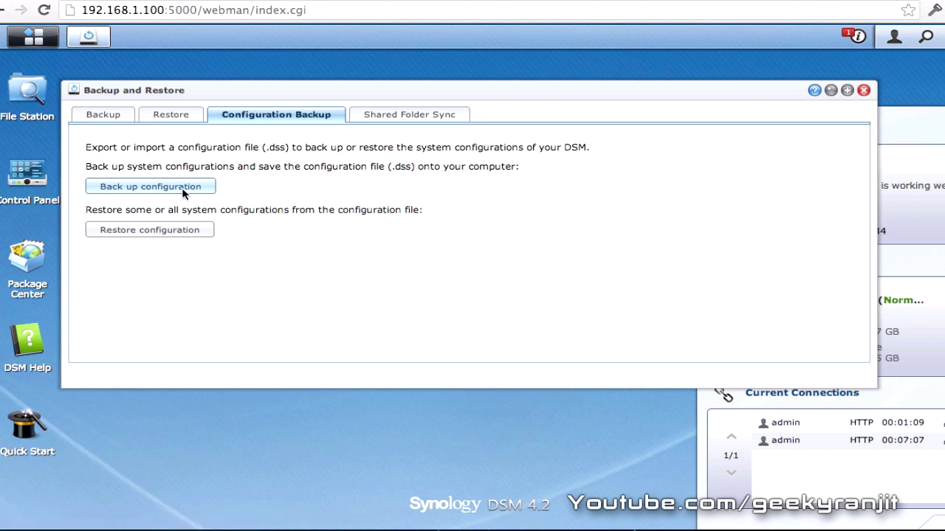
click(150, 187)
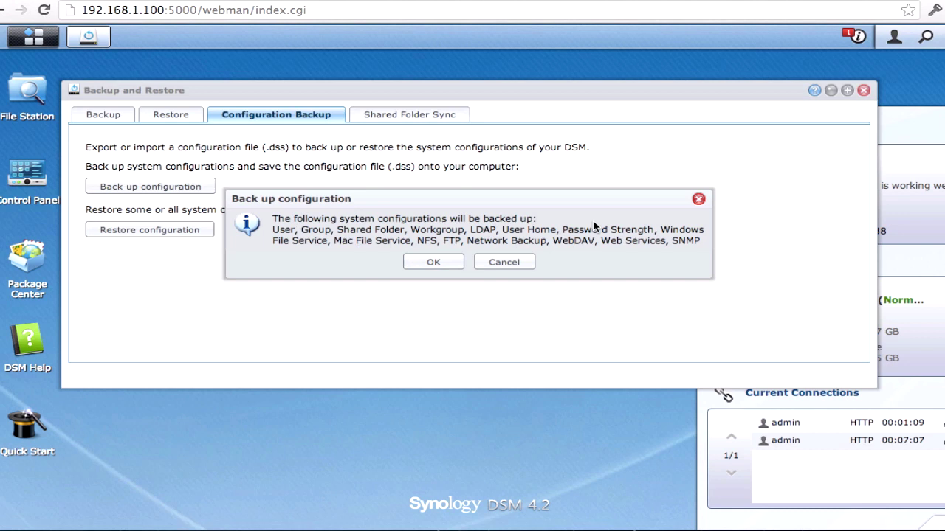
click(433, 263)
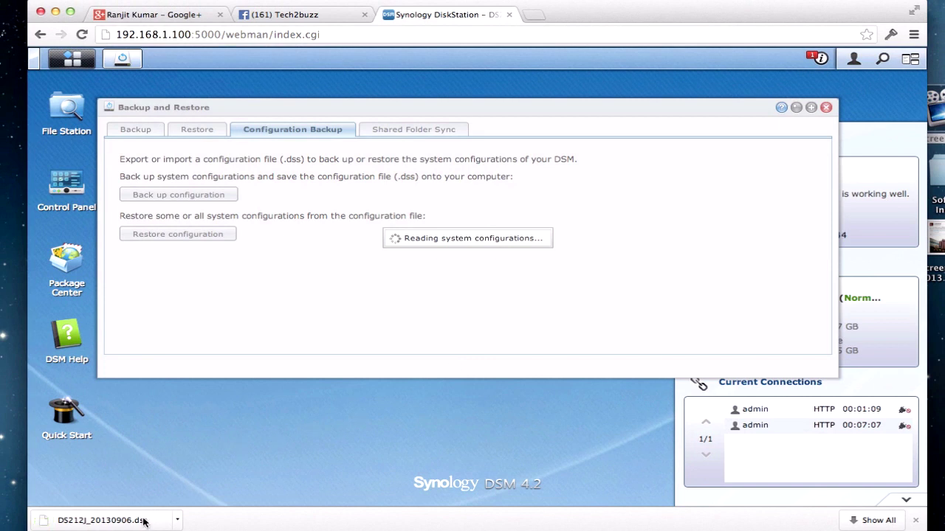
Check DS212J_20130906.dss in Finder's Downloads, then close Finder and Chrome's Downloads page
click(877, 522)
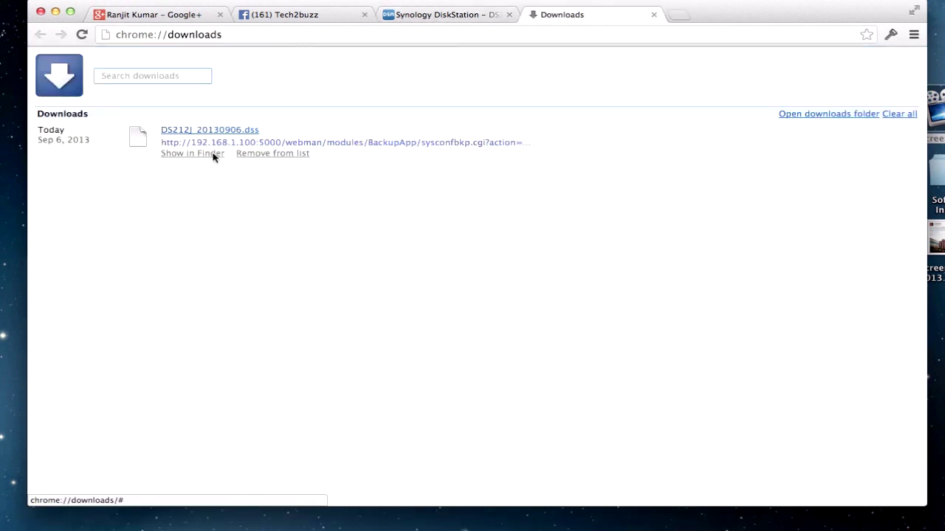
click(212, 153)
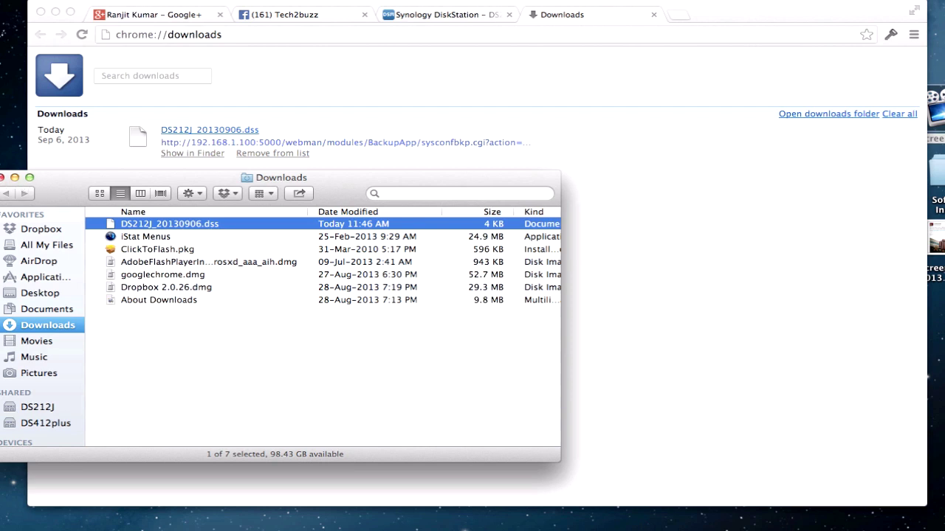
click(1, 178)
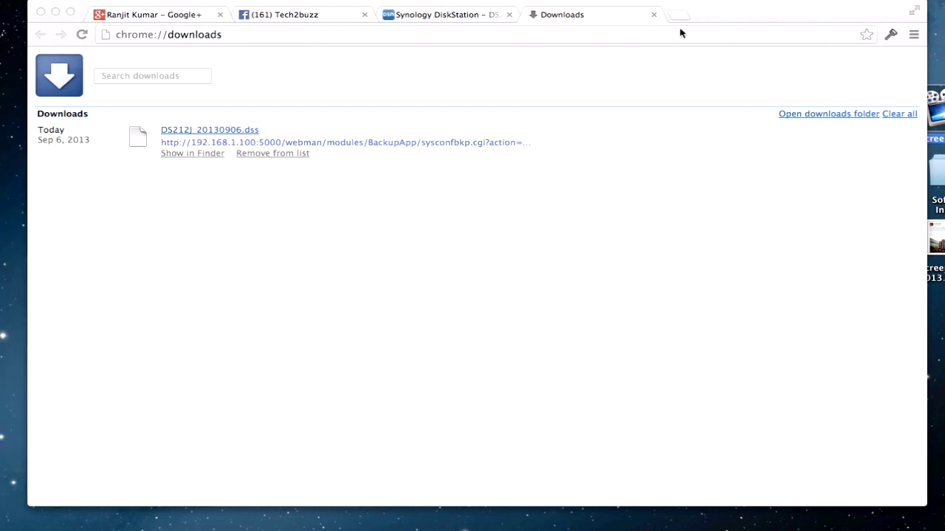
click(654, 15)
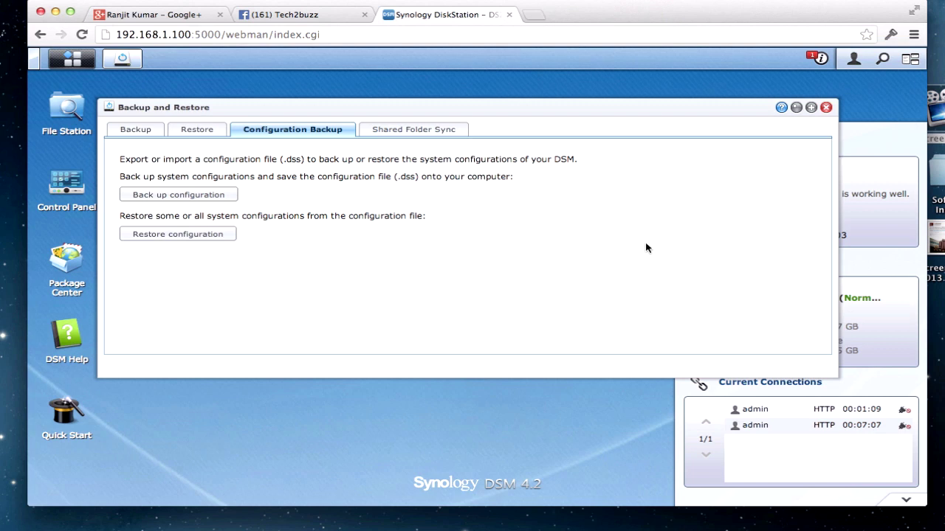
Shut down the DiskStation from the DSM main menu and confirm with Yes
click(77, 62)
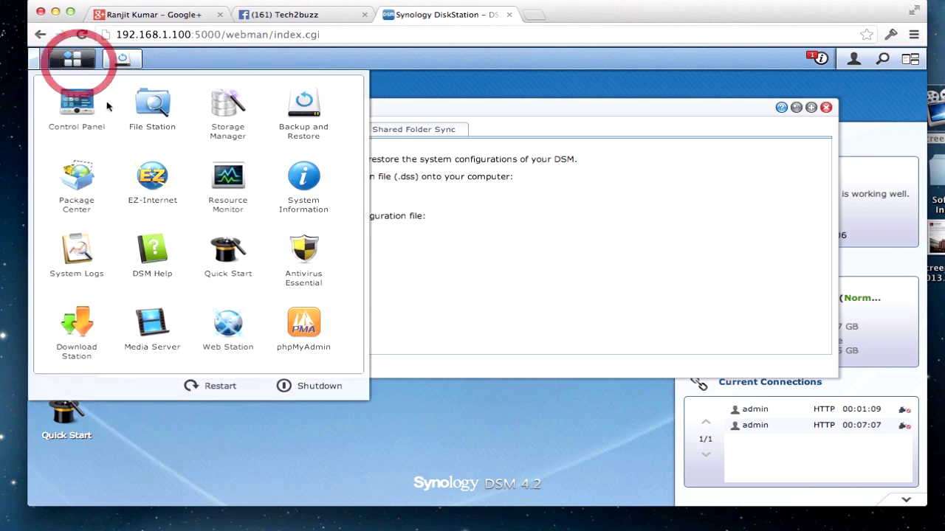
click(299, 390)
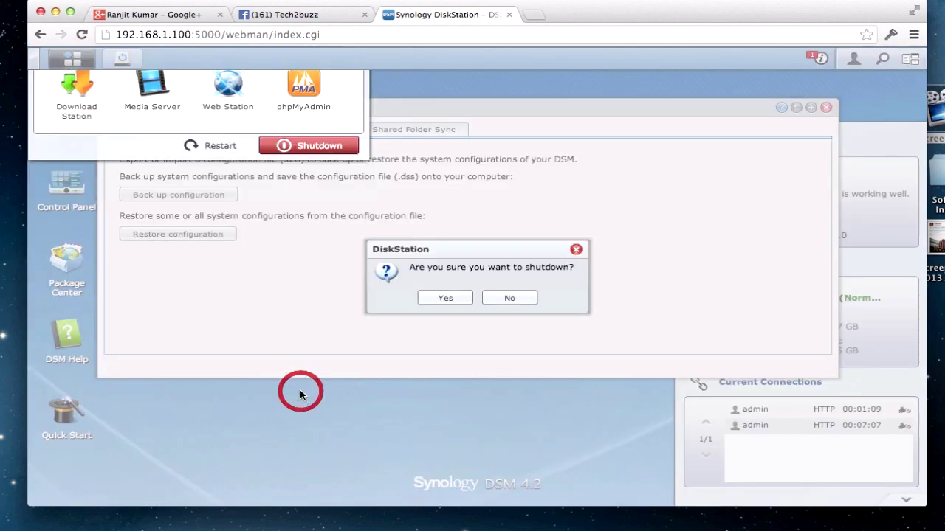
click(452, 300)
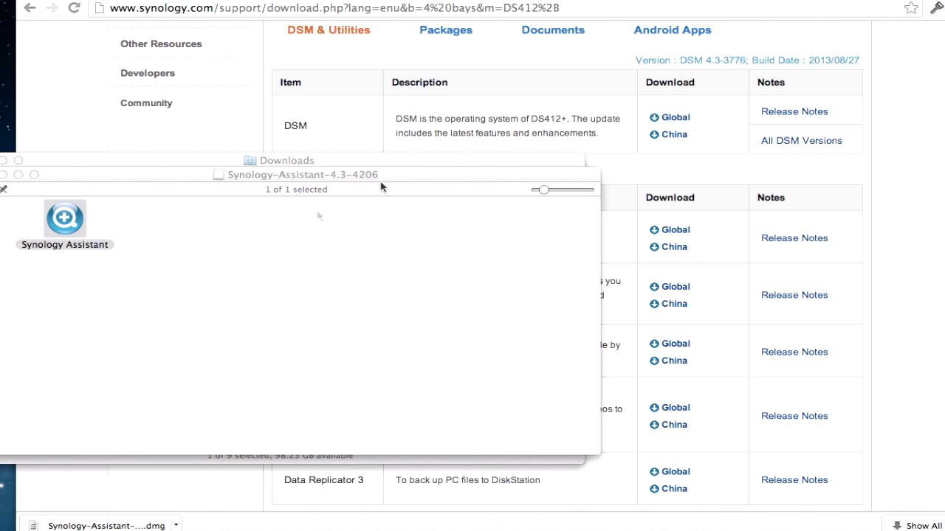
click(536, 91)
scroll(532, 92, up, 1)
scroll(531, 92, up, 3)
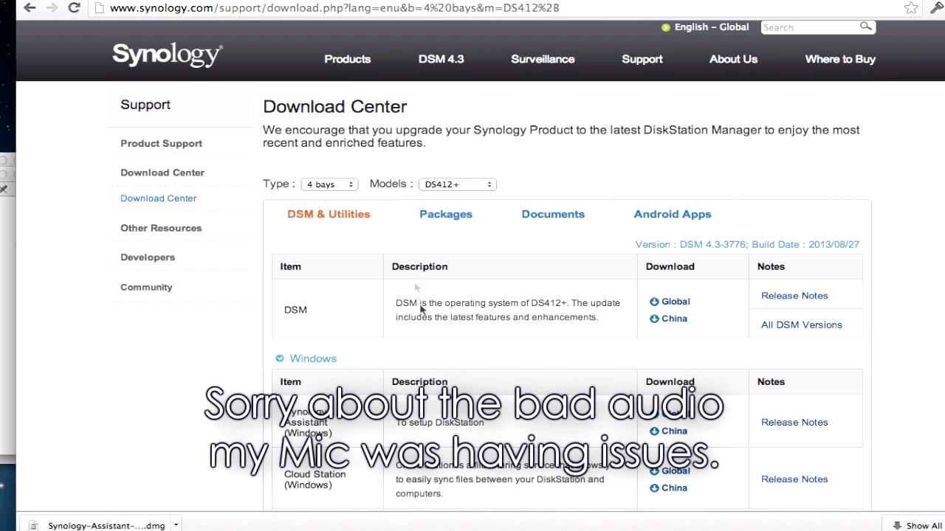
click(4, 341)
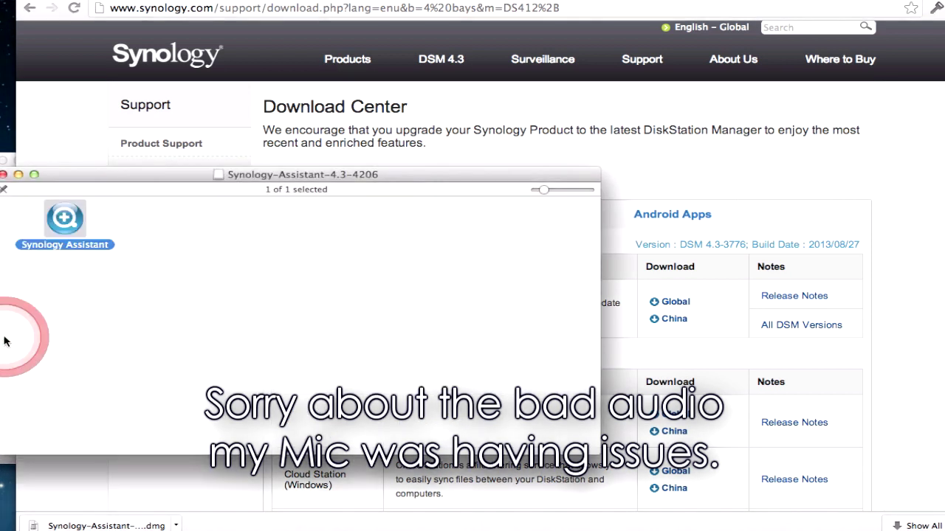
Launch Synology Assistant and open the DS412+ at 192.168.1.22 in Web Assistant
double_click(67, 229)
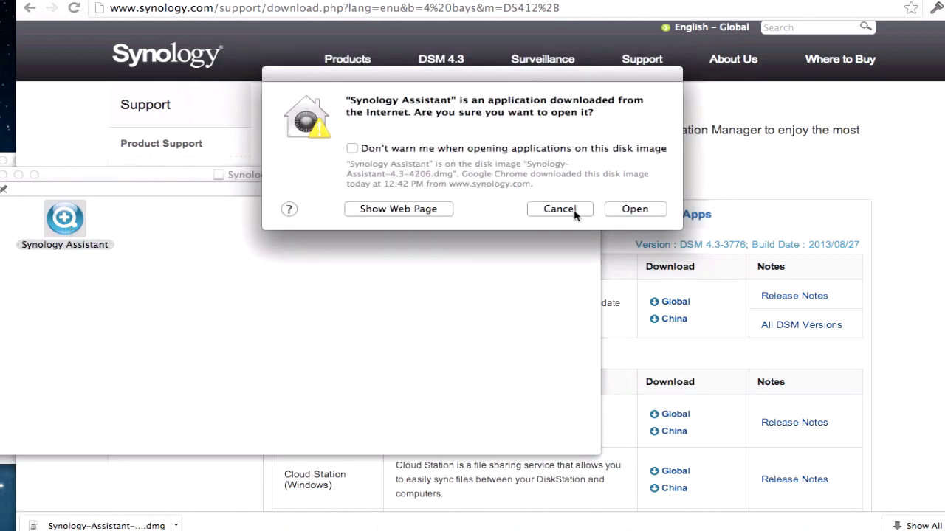
click(637, 209)
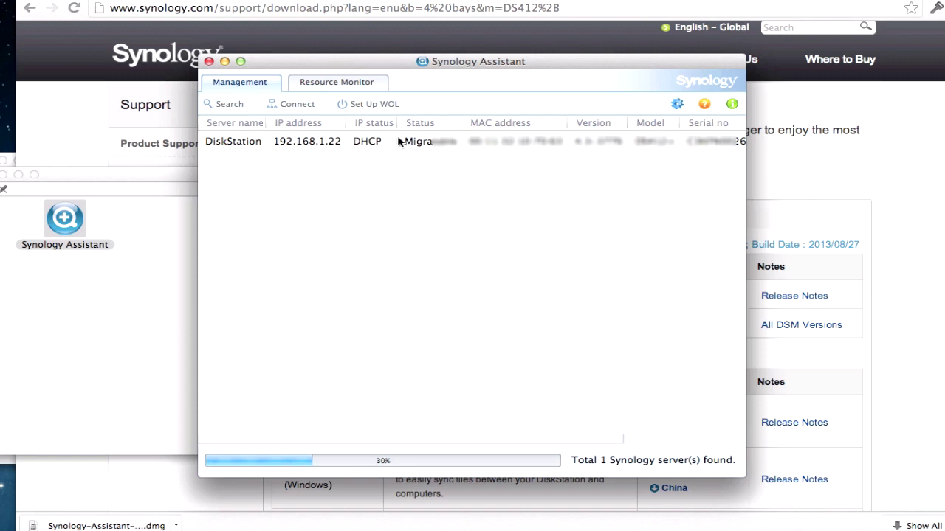
double_click(308, 142)
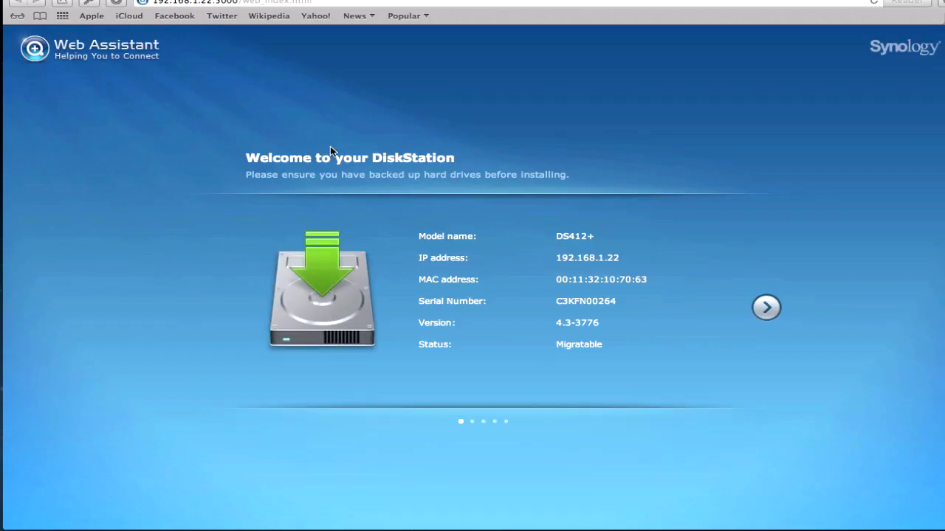
Advance from the welcome page to the Select Installation Type page
click(767, 310)
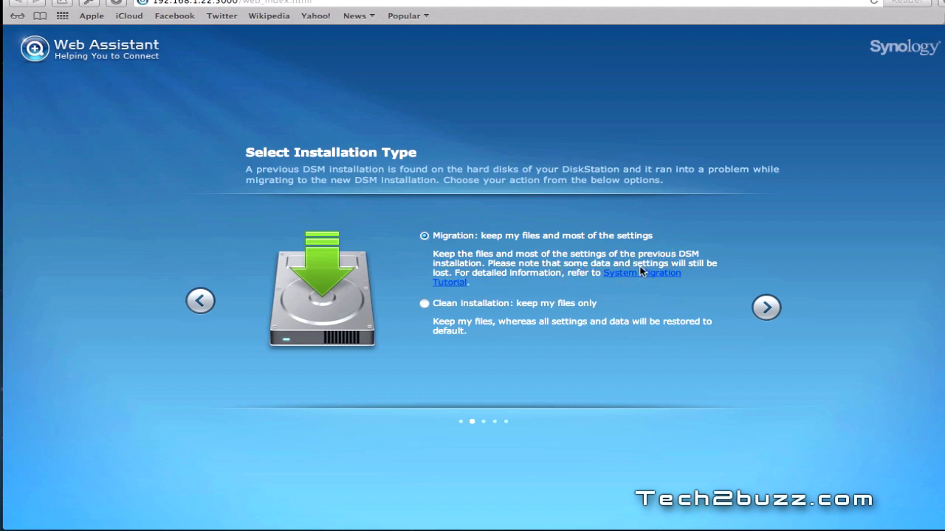
Keep Migration and install DSM from the local file Downloads/DSM_DS412+_3776.pat
click(763, 313)
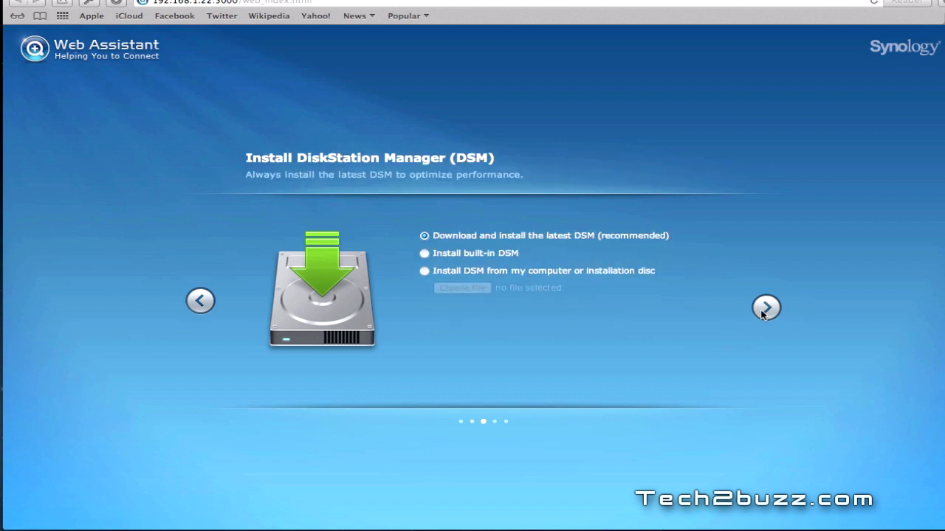
click(424, 272)
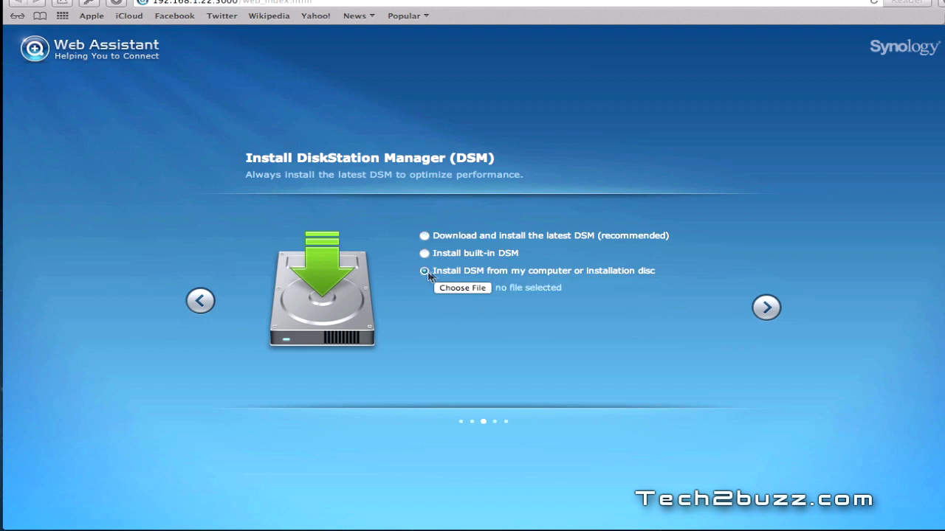
click(463, 288)
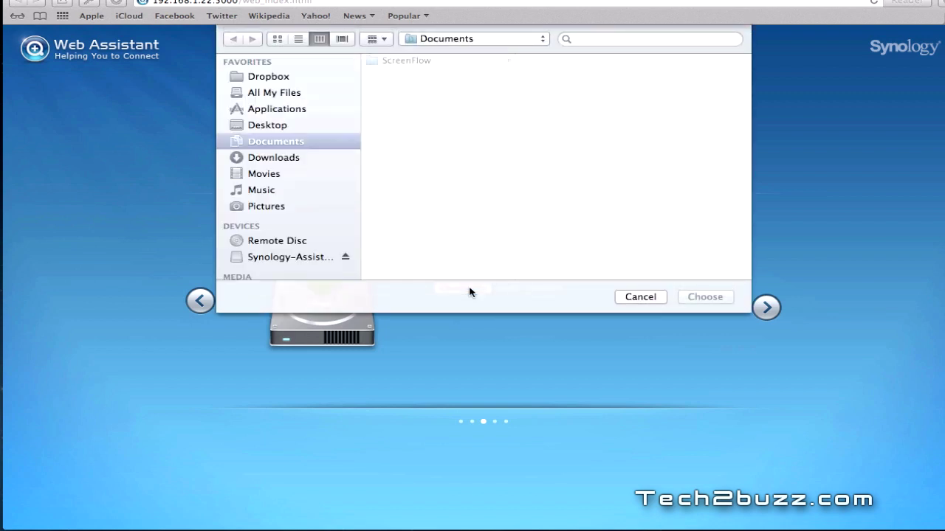
click(298, 159)
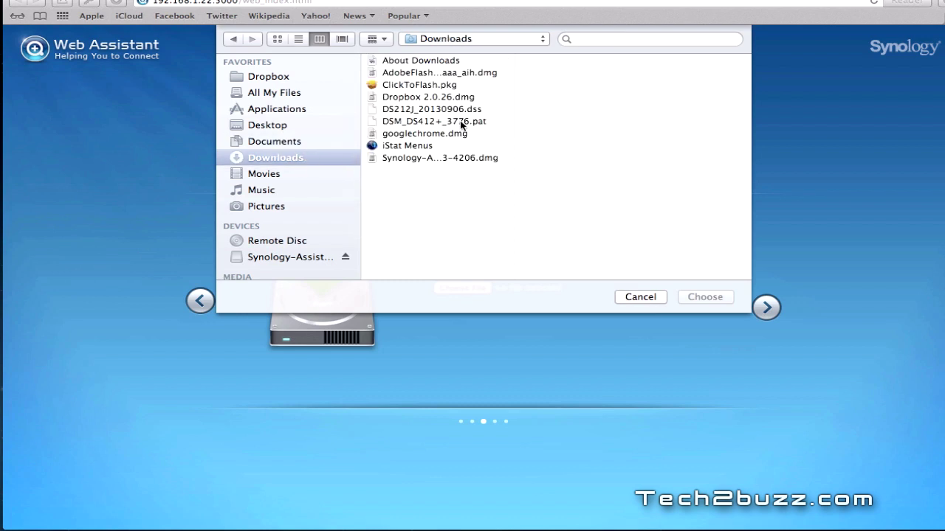
click(460, 122)
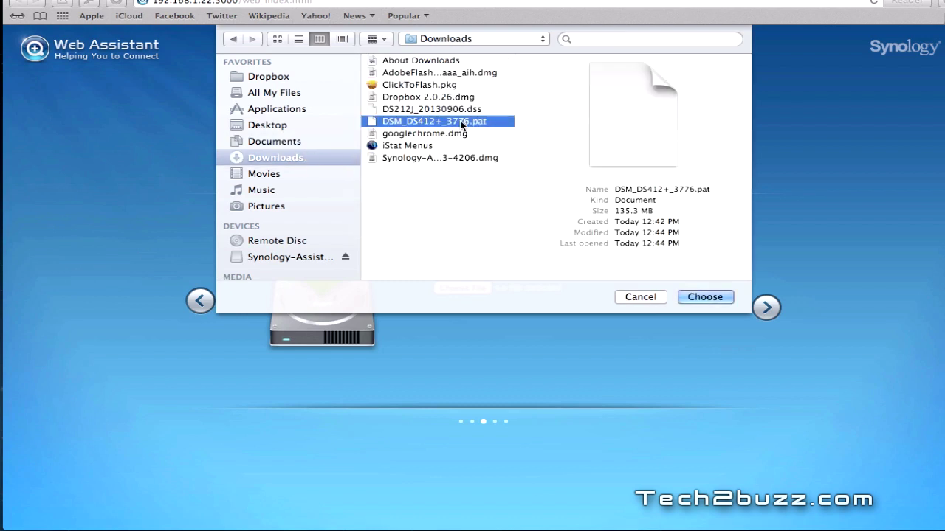
click(696, 296)
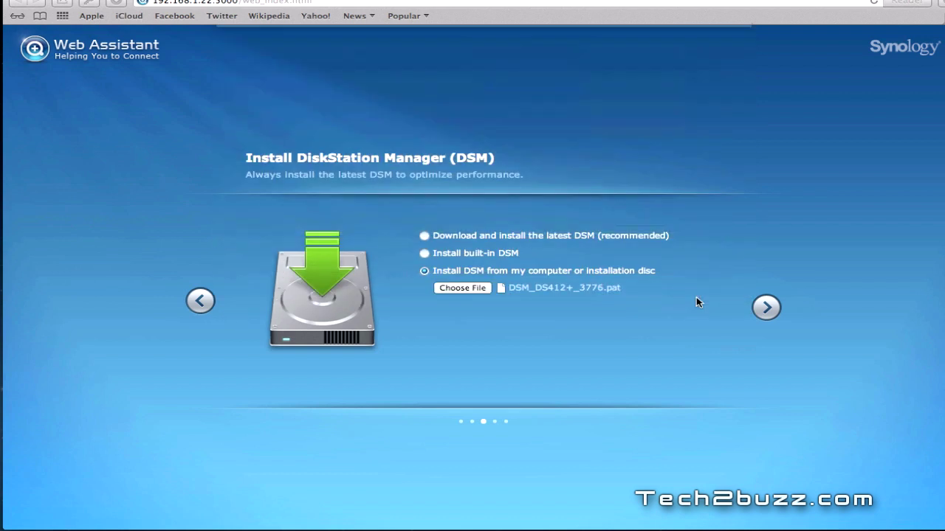
click(766, 309)
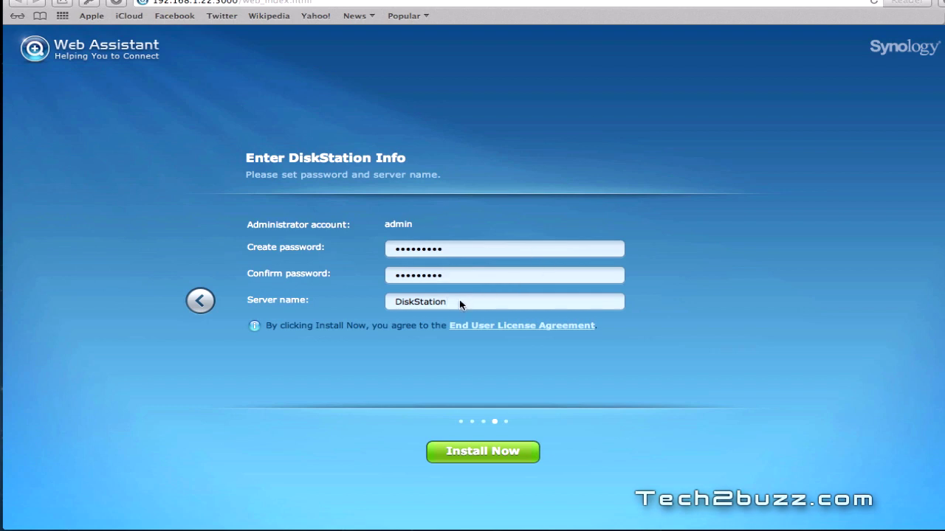
Rename the server to DS412Plus and start installing DSM
key(BackSpace)
key(BackSpace)
key(BackSpace)
key(BackSpace)
key(BackSpace)
key(BackSpace)
key(BackSpace)
key(BackSpace)
key(BackSpace)
key(BackSpace)
key(BackSpace)
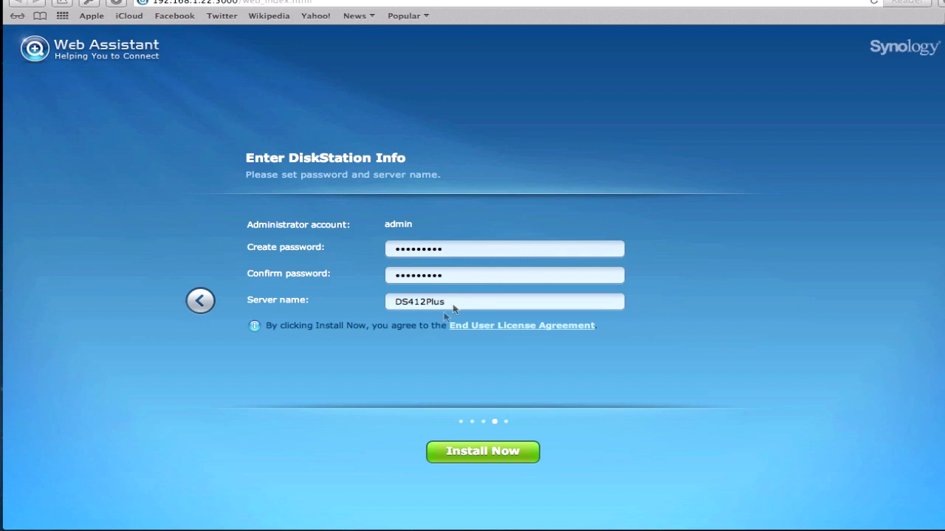
click(493, 456)
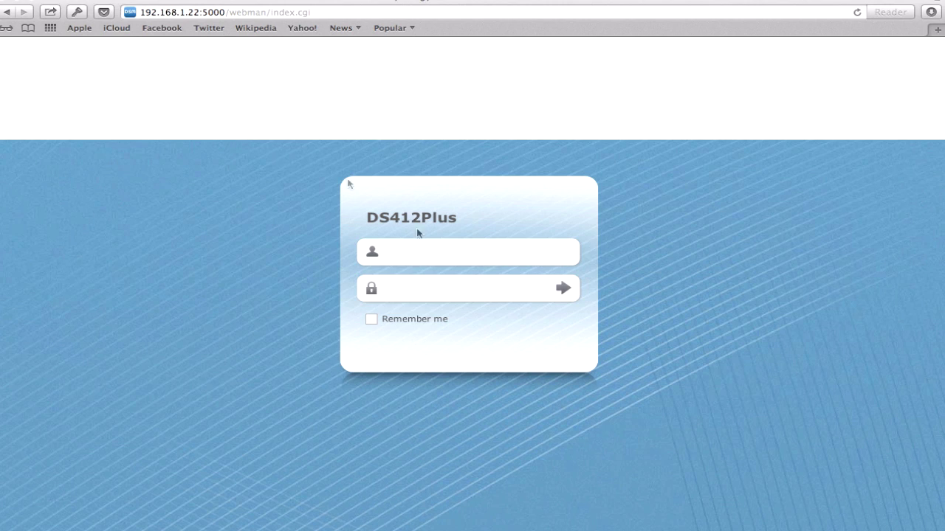
Sign in to DS412Plus as admin, then bring Finder's Downloads window forward
click(441, 253)
text(admin)
key(Return)
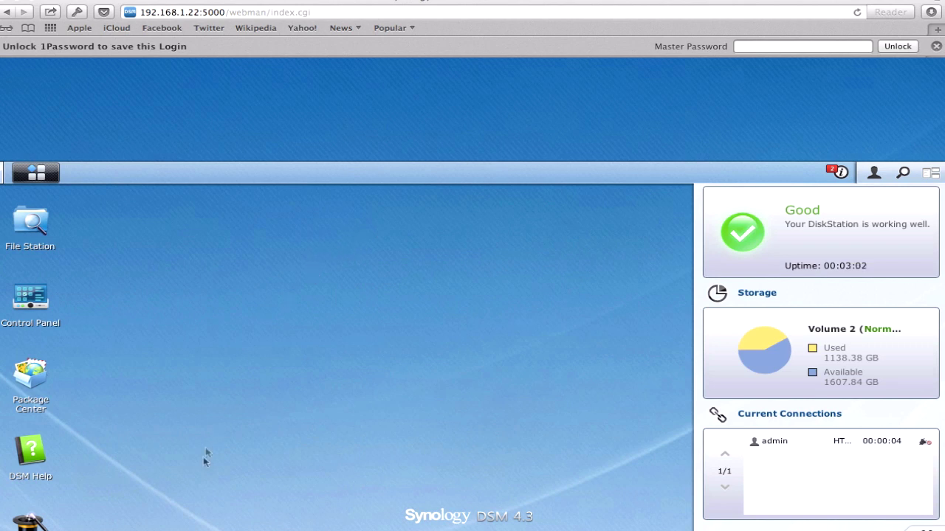
click(141, 520)
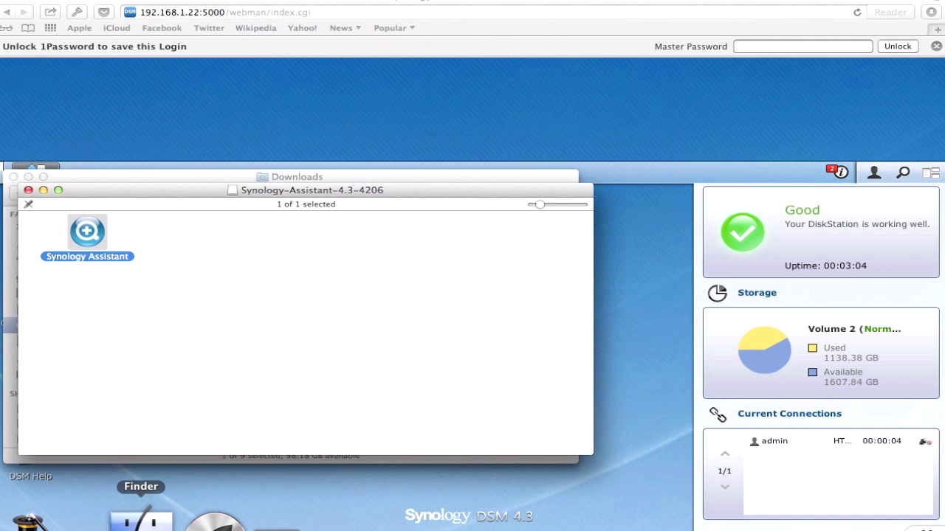
click(239, 179)
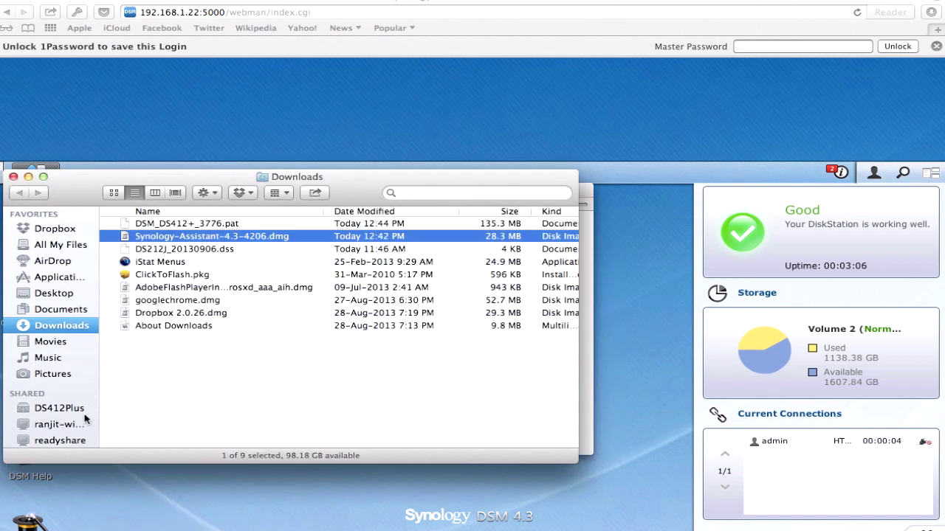
Connect to the DS412Plus server in Finder as admin with the account password
click(59, 409)
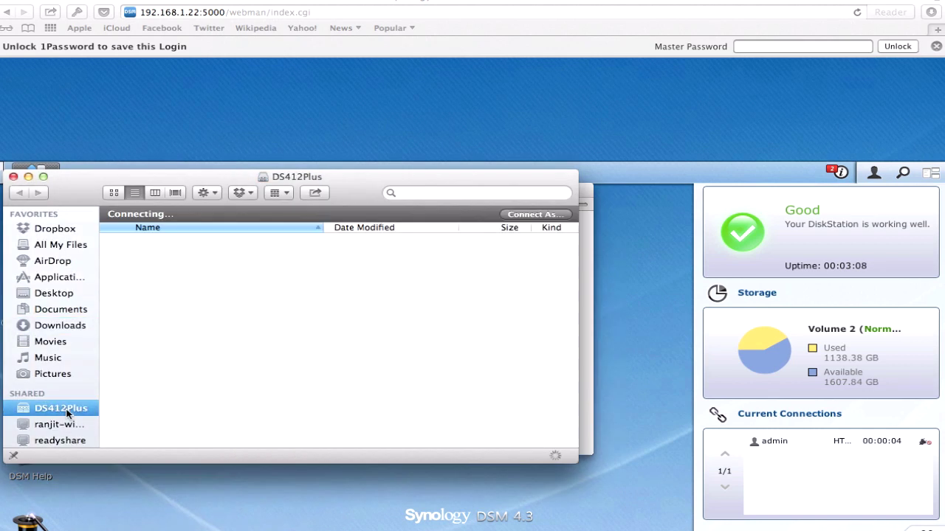
click(515, 215)
click(529, 183)
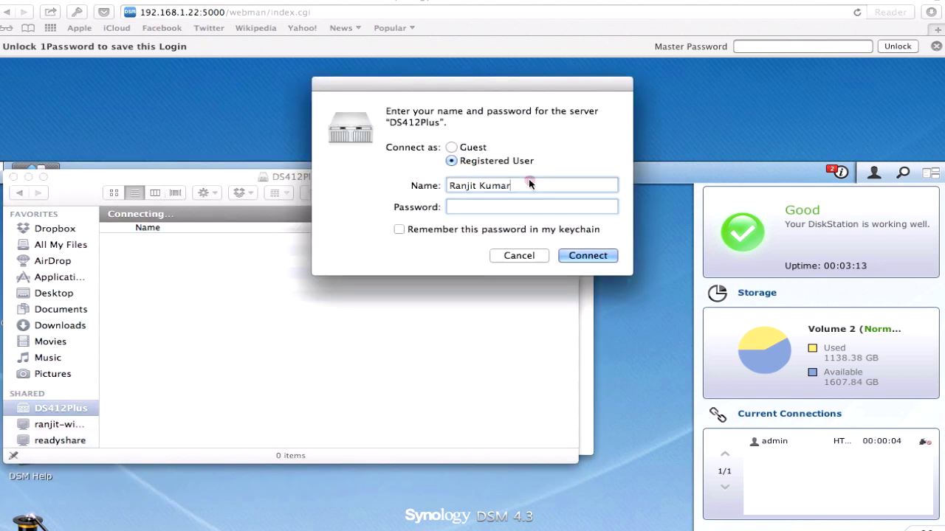
key(BackSpace)
key(BackSpace)
key(BackSpace)
key(BackSpace)
key(BackSpace)
key(BackSpace)
key(BackSpace)
key(BackSpace)
key(BackSpace)
key(BackSpace)
key(BackSpace)
key(BackSpace)
text(admin)
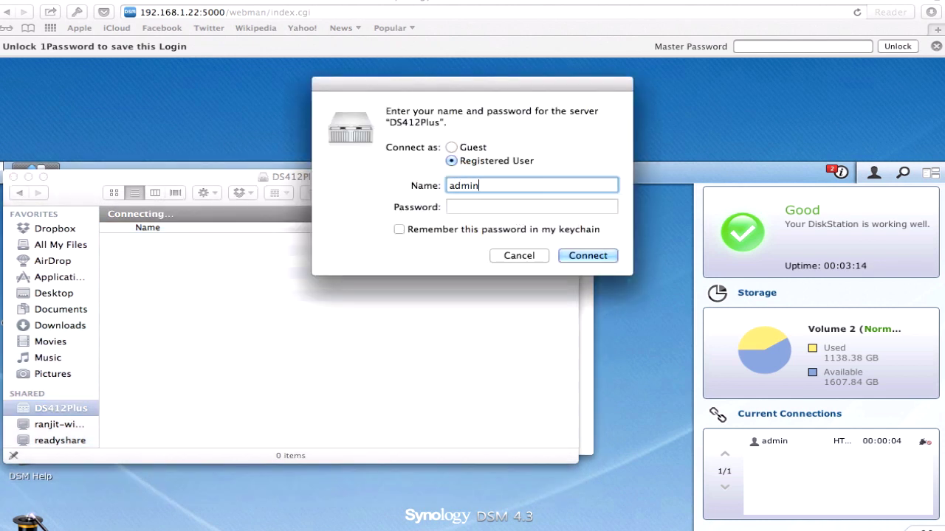
key(Tab)
text(••••••••••)
key(Return)
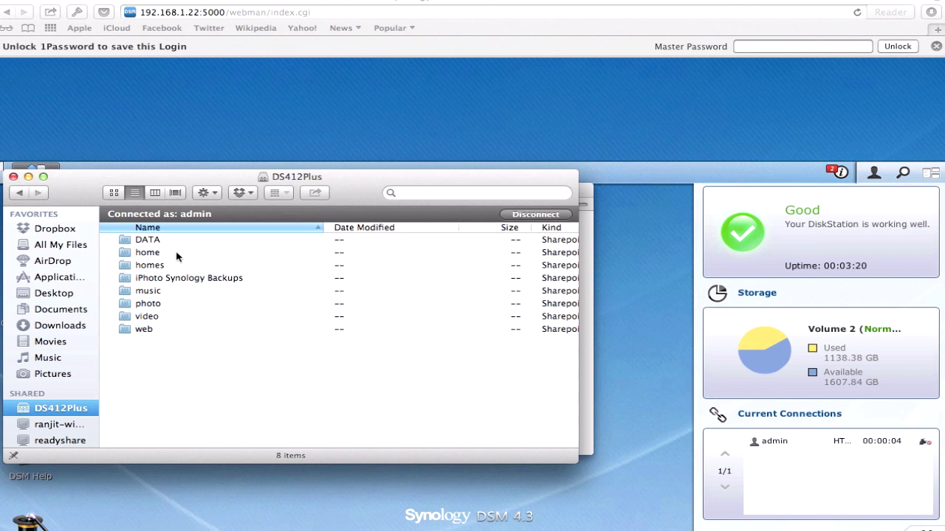
Open the video share's Geekyranjit folder to confirm its 611 files
double_click(145, 315)
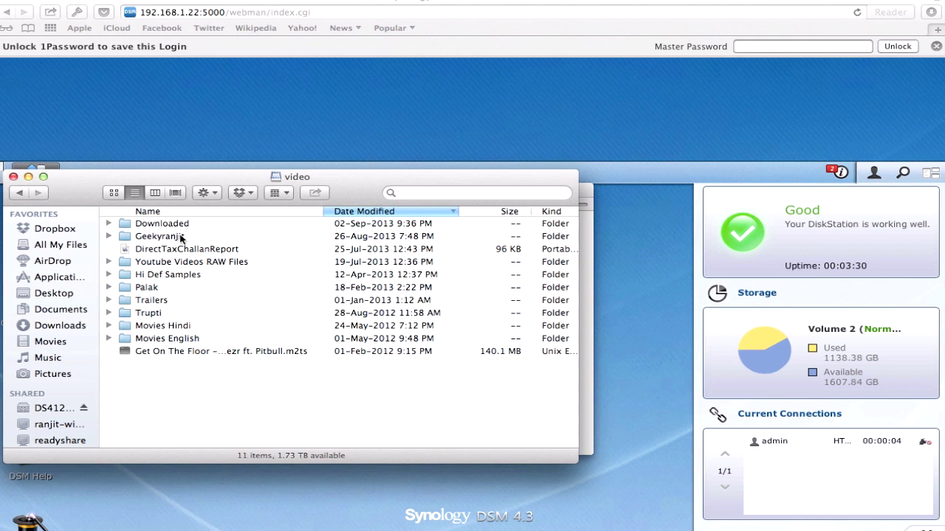
double_click(181, 236)
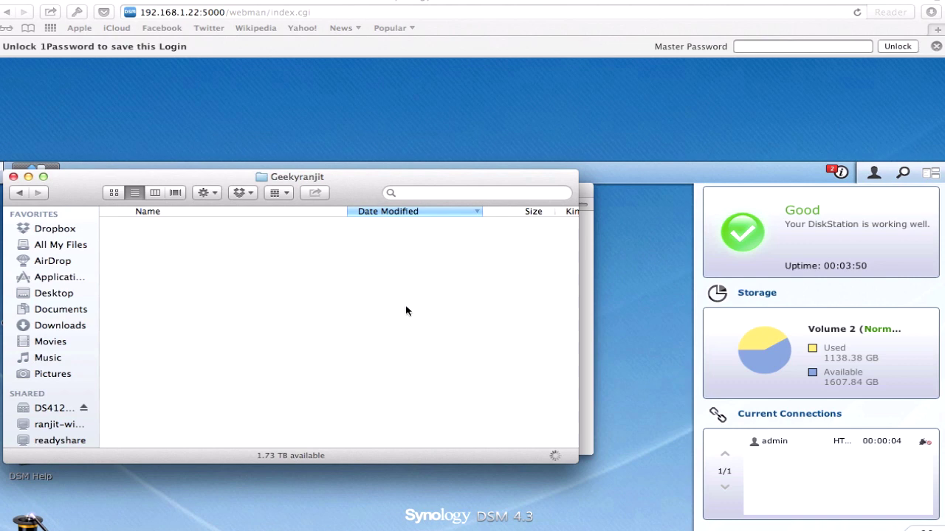
drag(315, 181, 407, 229)
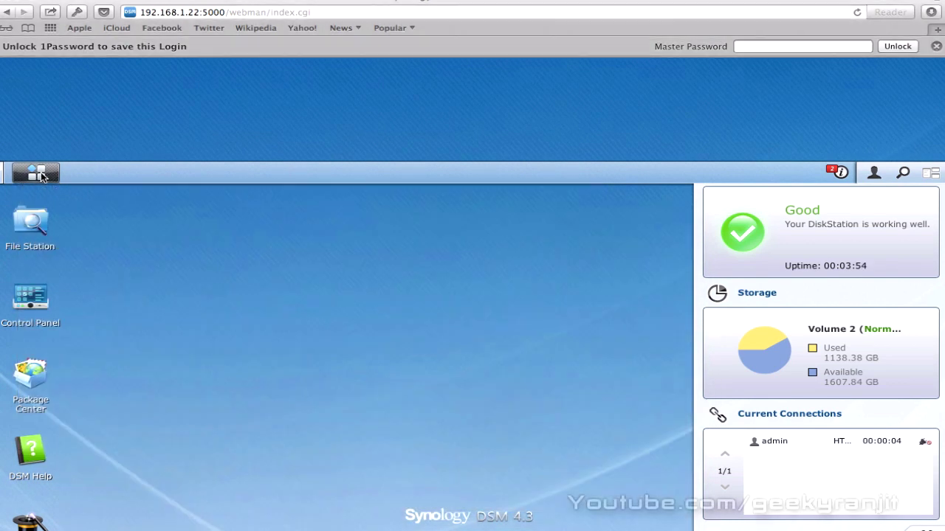
Review Package Center's reinstall errors for migrated packages, close it, and switch back to Finder
click(43, 176)
click(42, 177)
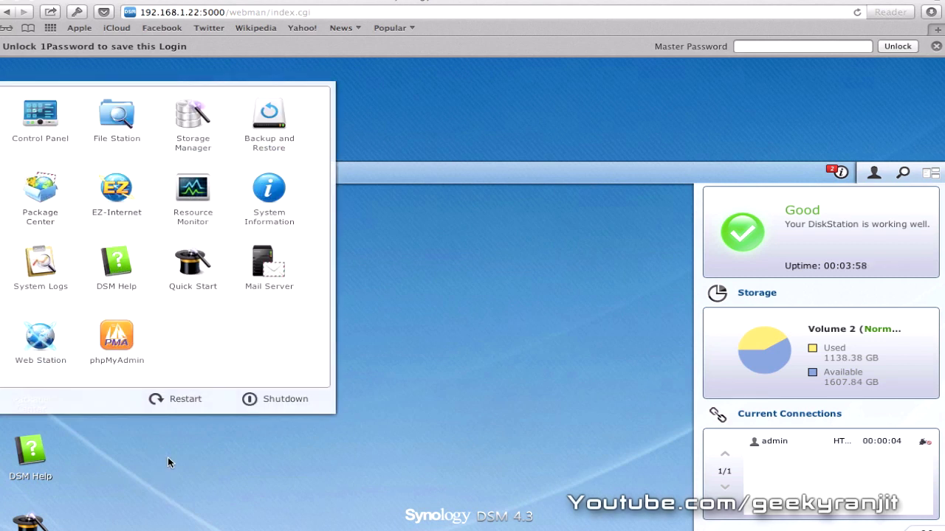
click(39, 203)
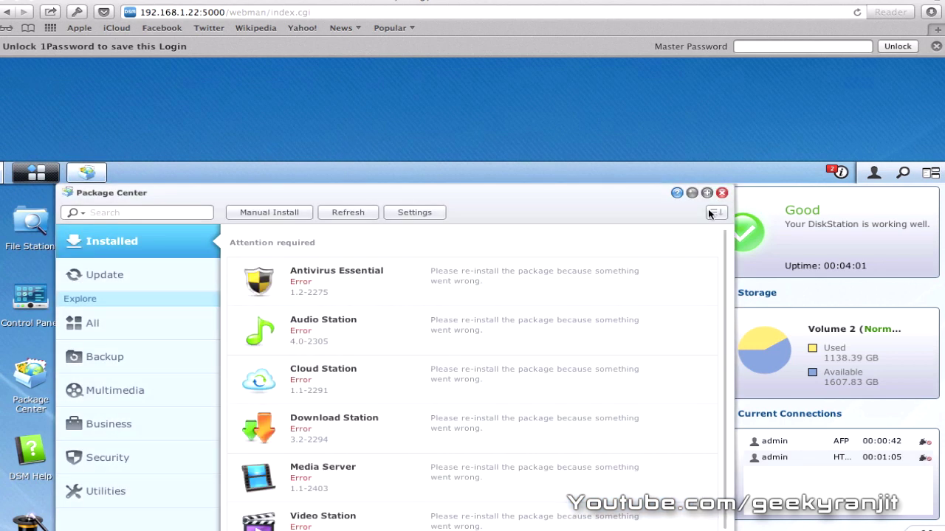
click(722, 193)
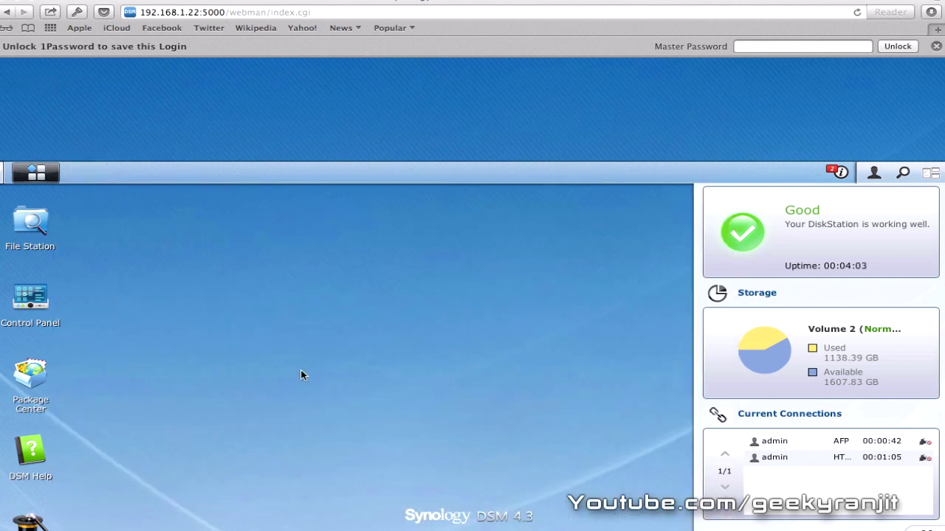
key(F3)
Play Sony Xperia M Camera Review.mp4 from the NAS videos folder in Finder's Quick Look
click(147, 416)
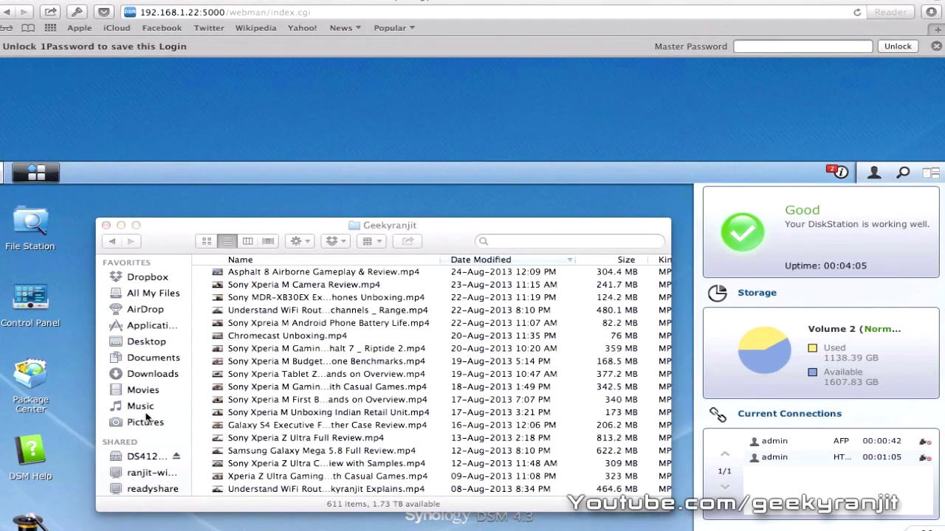
scroll(347, 325, up, 3)
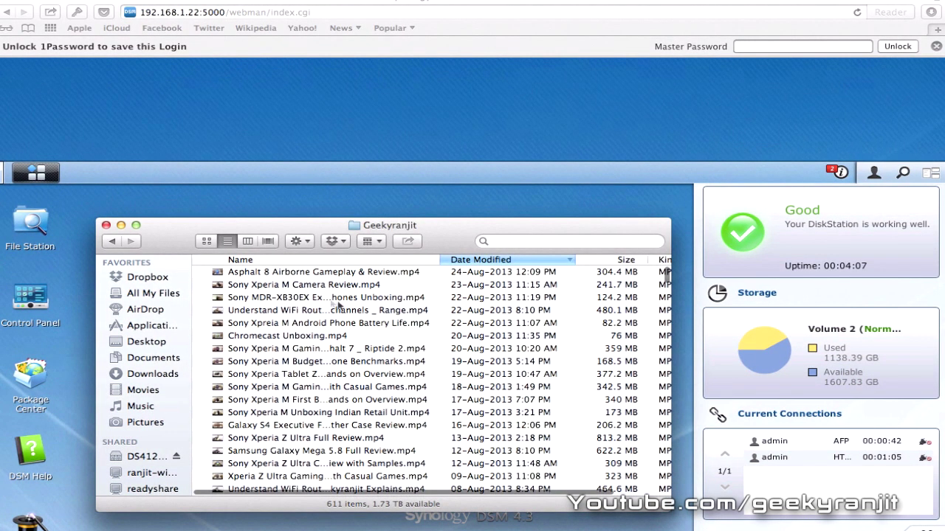
click(335, 288)
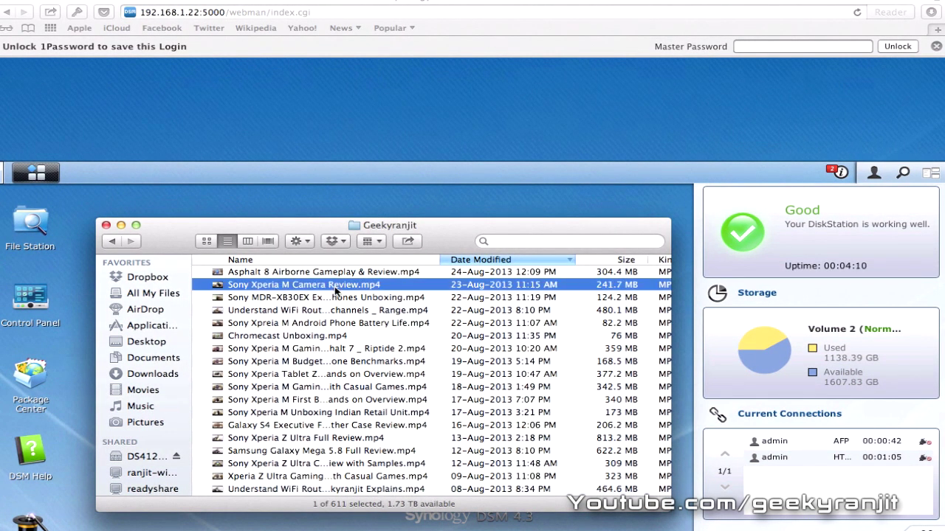
key(space)
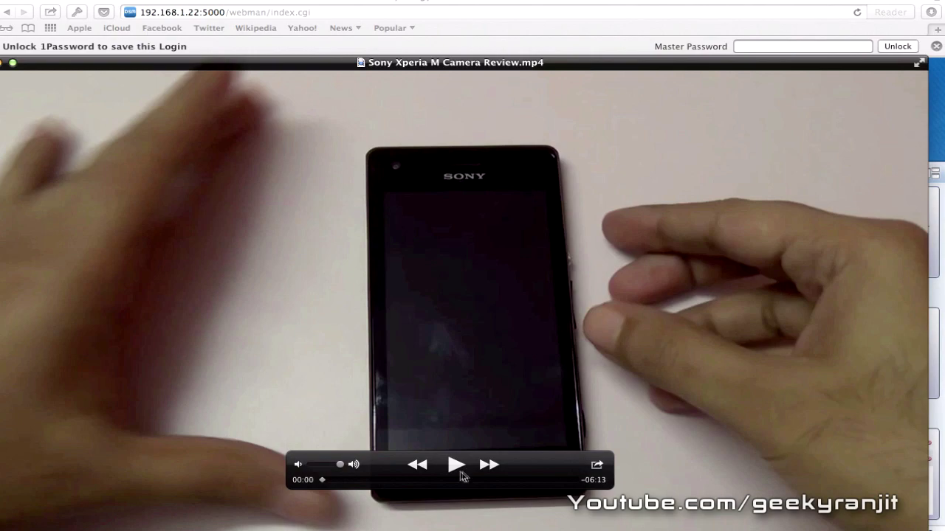
click(459, 472)
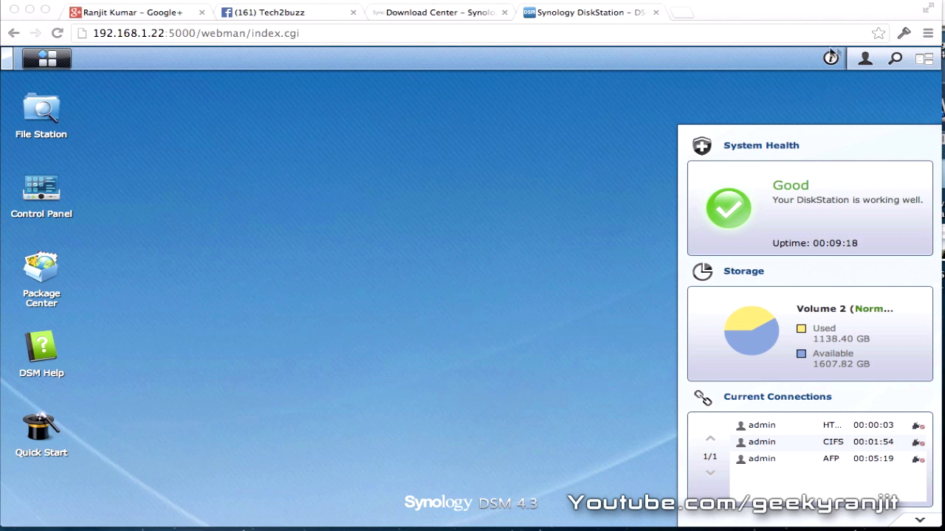
Review DSM notifications showing 6 package updates, then open the main applications menu
click(831, 58)
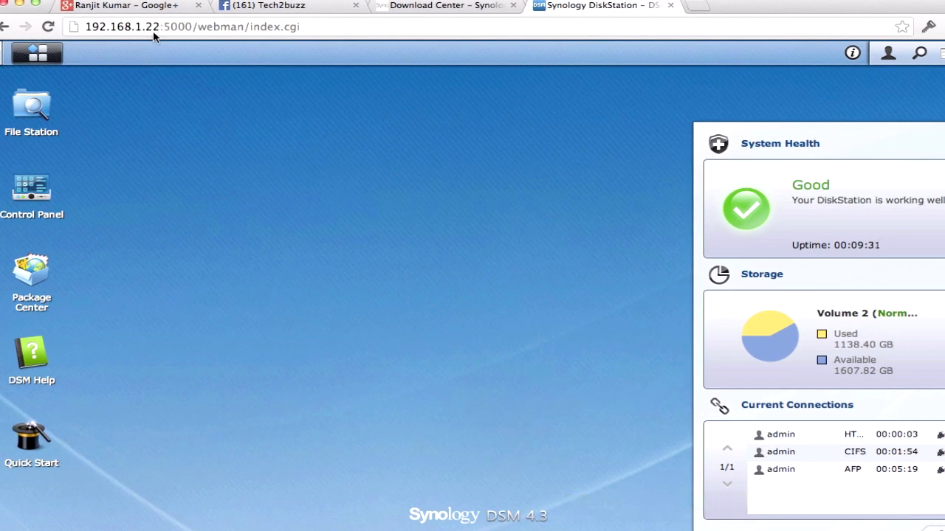
click(40, 58)
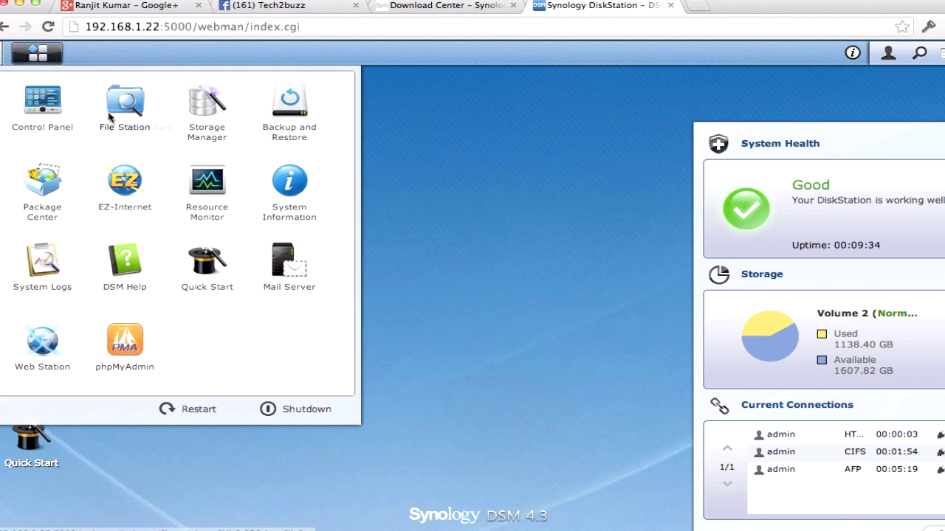
Switch LAN 1 to manual configuration with IP 192.168.1.100, mask 255.255.255.0, and apply
click(55, 118)
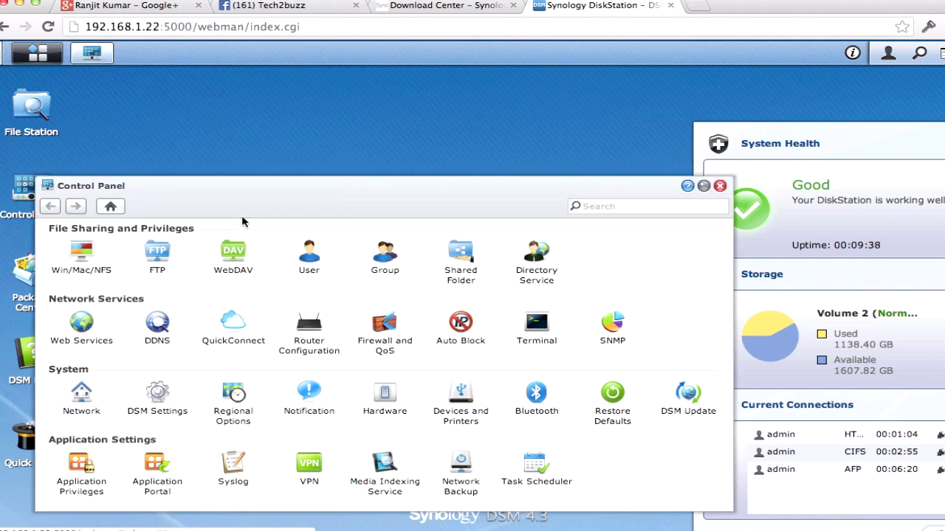
click(82, 398)
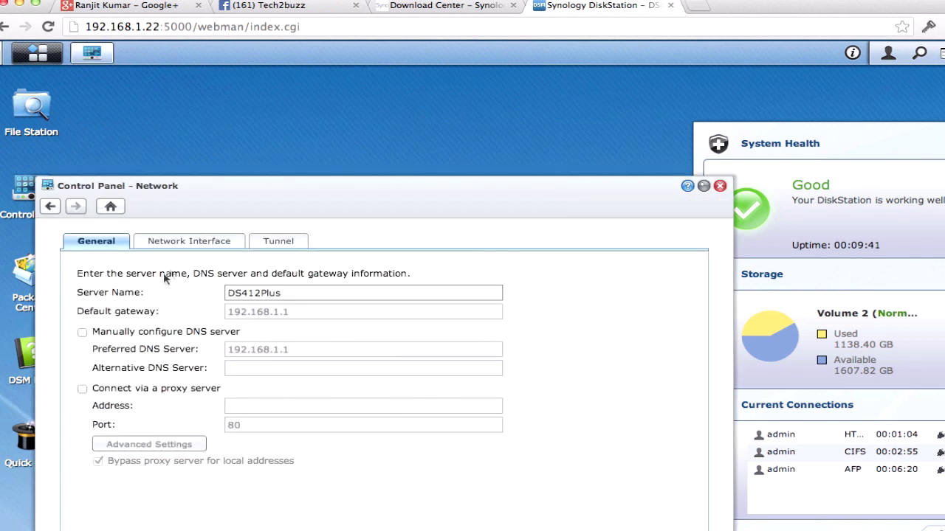
click(175, 241)
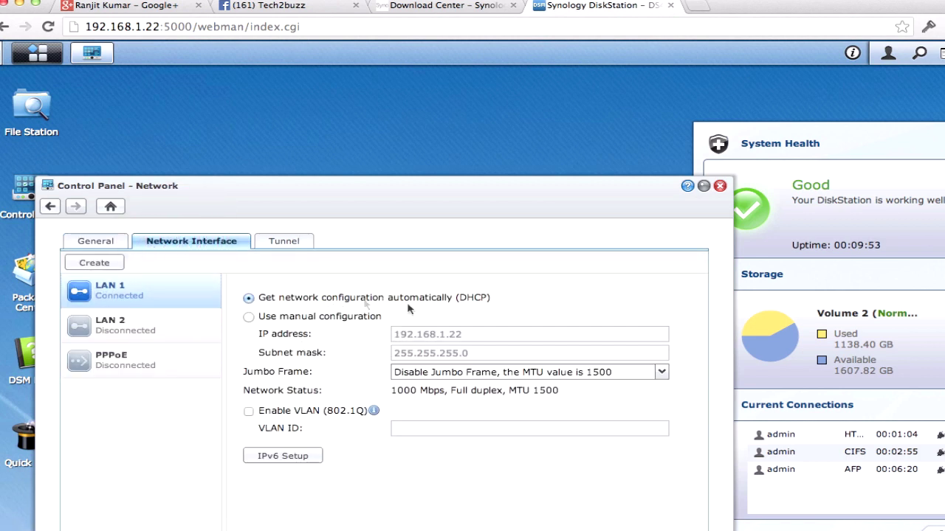
click(249, 317)
click(497, 335)
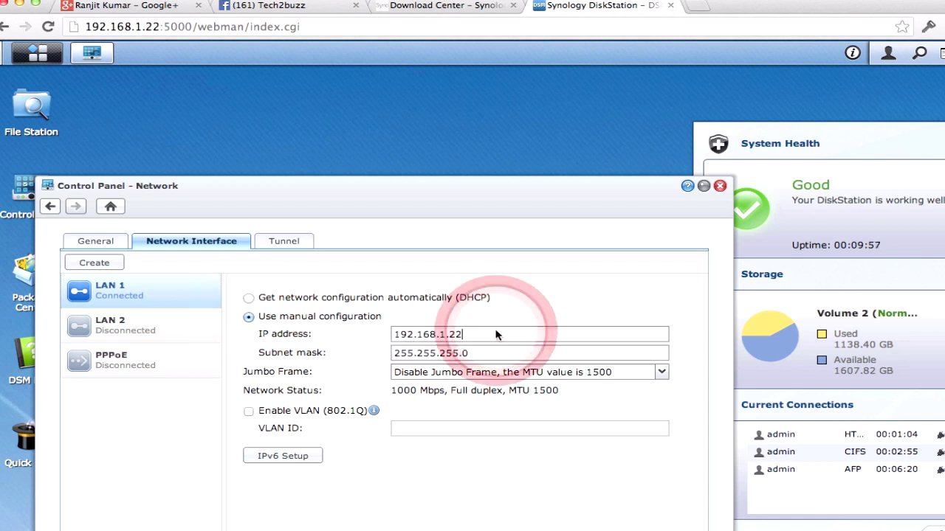
key(BackSpace)
key(BackSpace)
text(100)
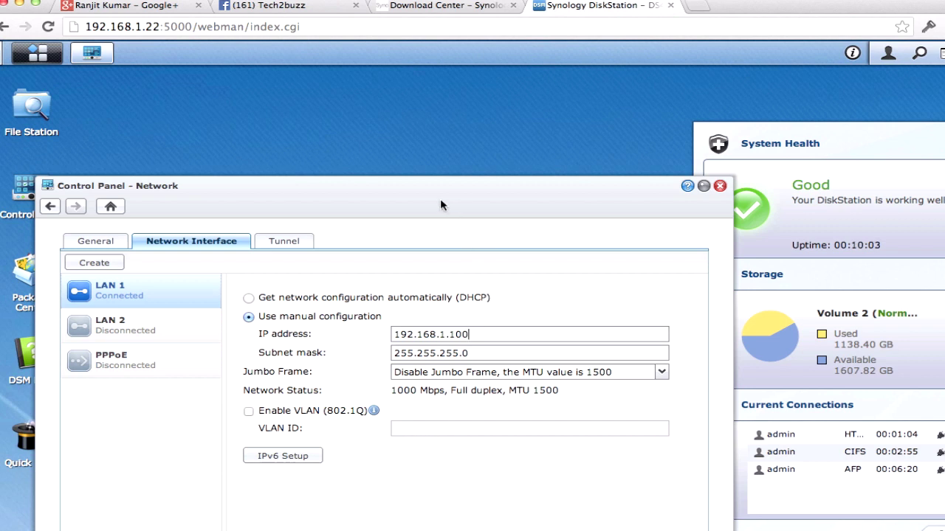
drag(386, 189, 364, 93)
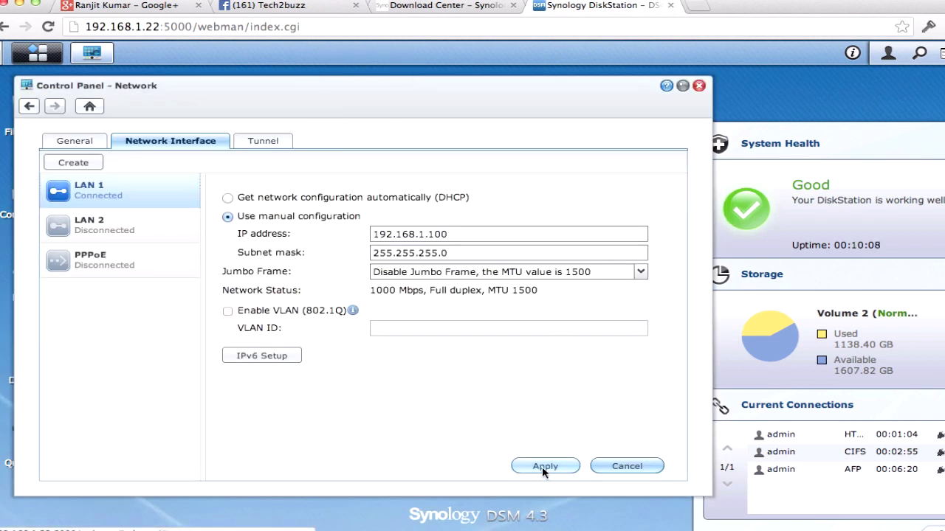
click(542, 466)
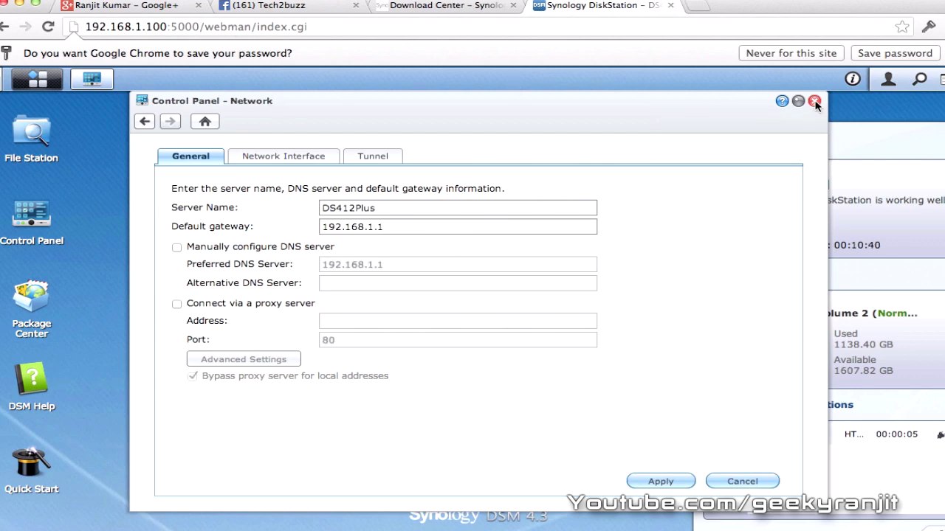
click(815, 101)
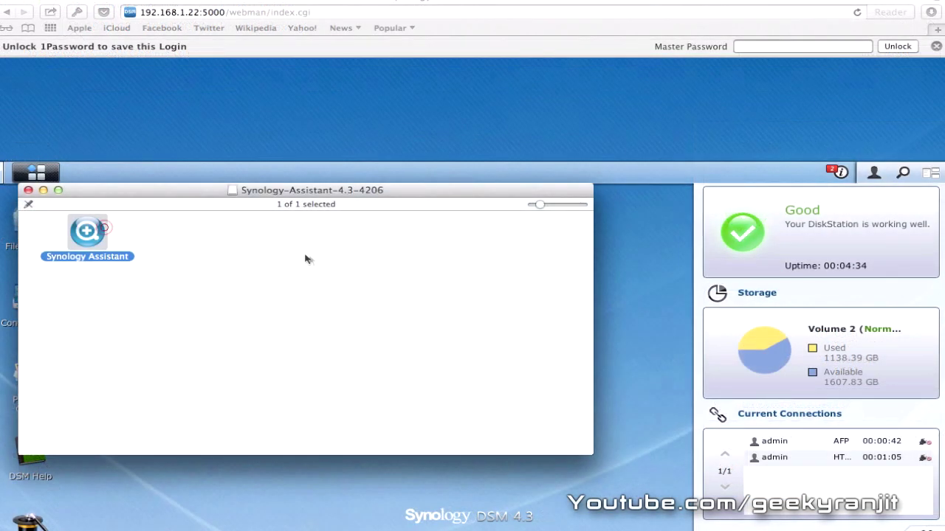
Close the Synology Assistant disk-image window and dismiss the 1Password bar in the browser
click(28, 189)
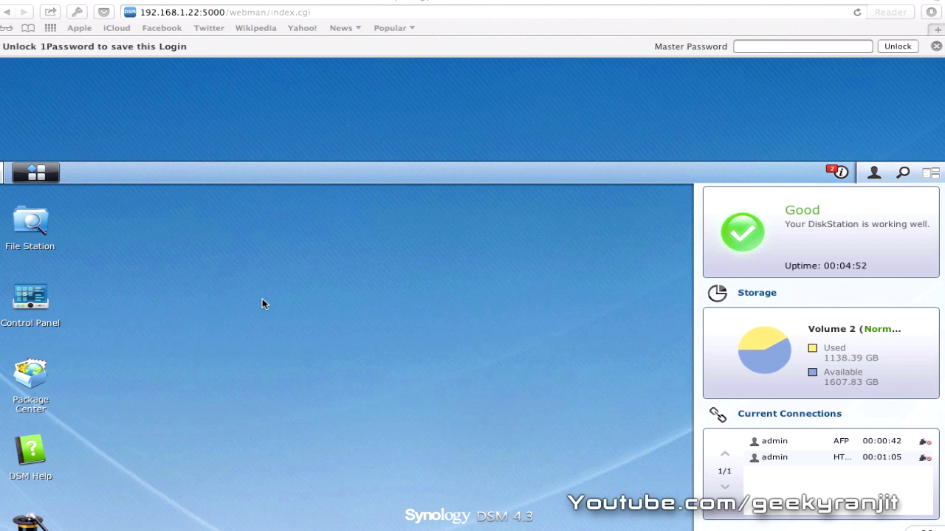
click(933, 46)
click(933, 46)
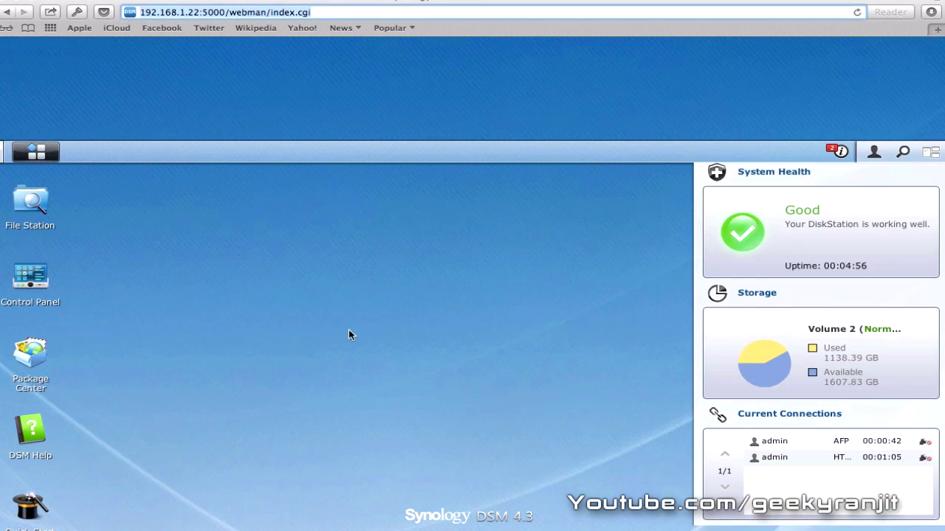